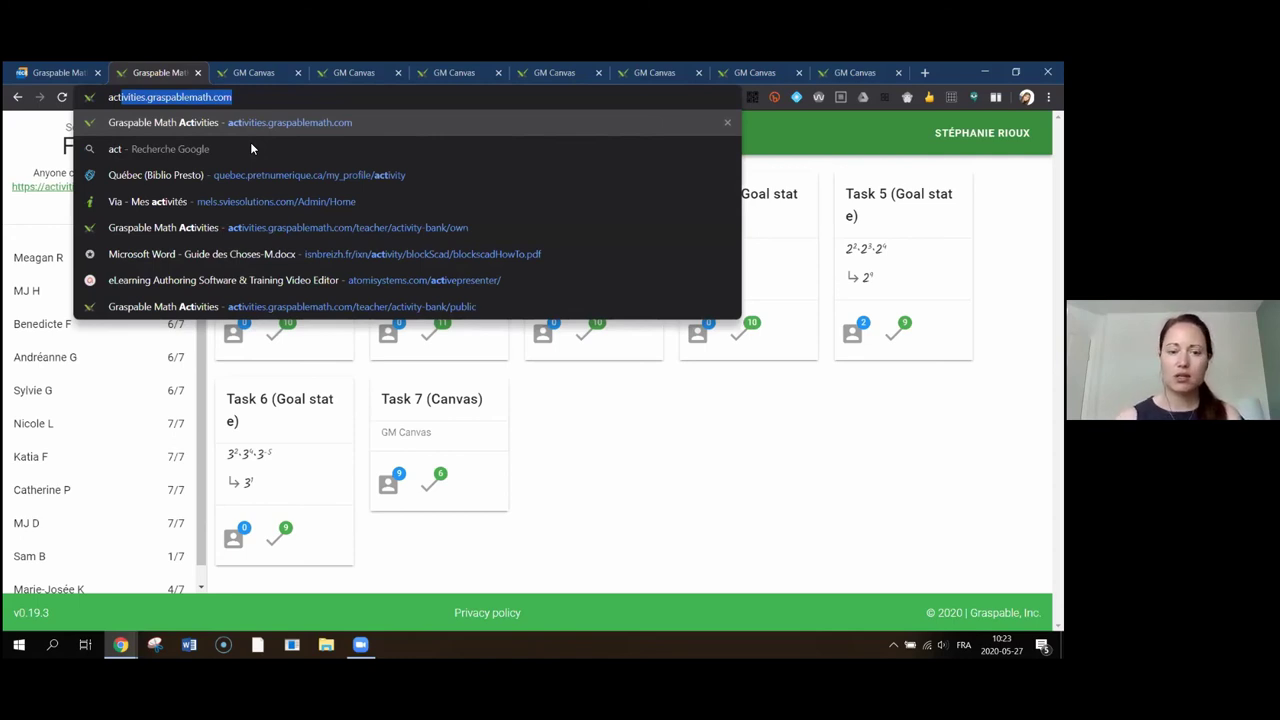
- Load activities.graspablemath.com, enter the site as a teacher and open the Activity Bank
{"action": "key", "text": "Return"}
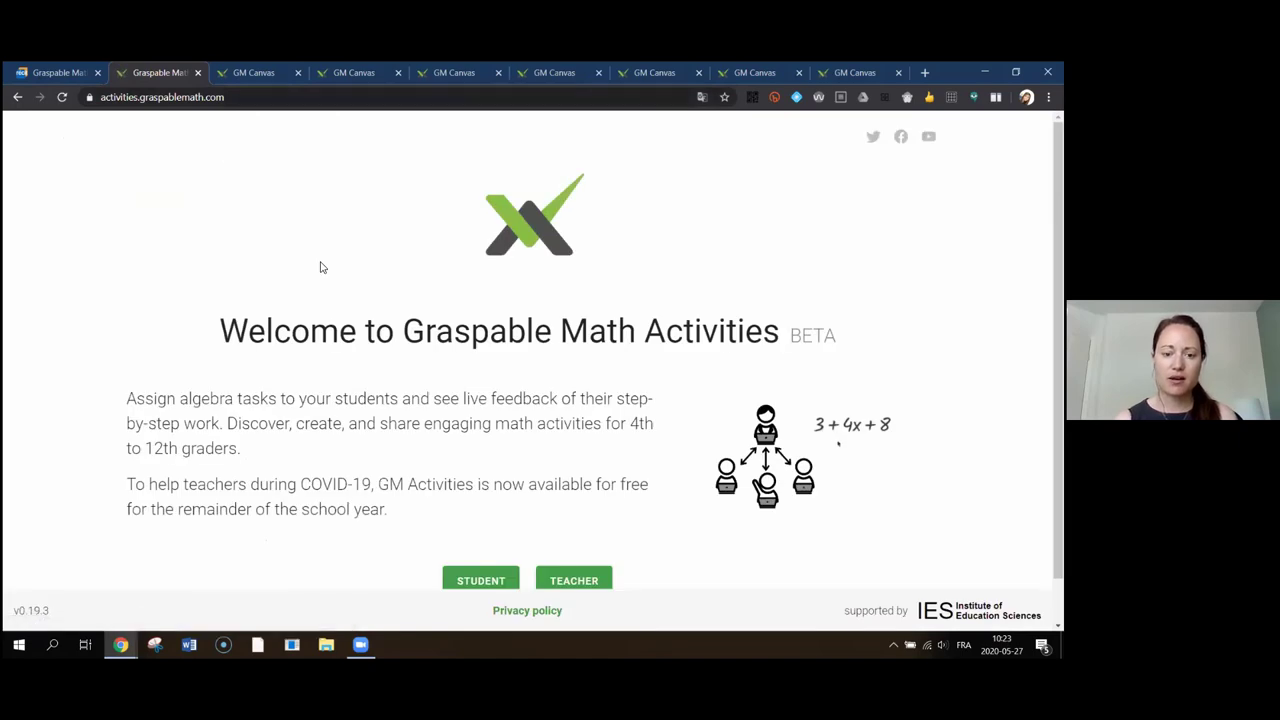
{"action": "scroll", "coordinate": [318, 270], "scroll_direction": "down", "scroll_amount": 1}
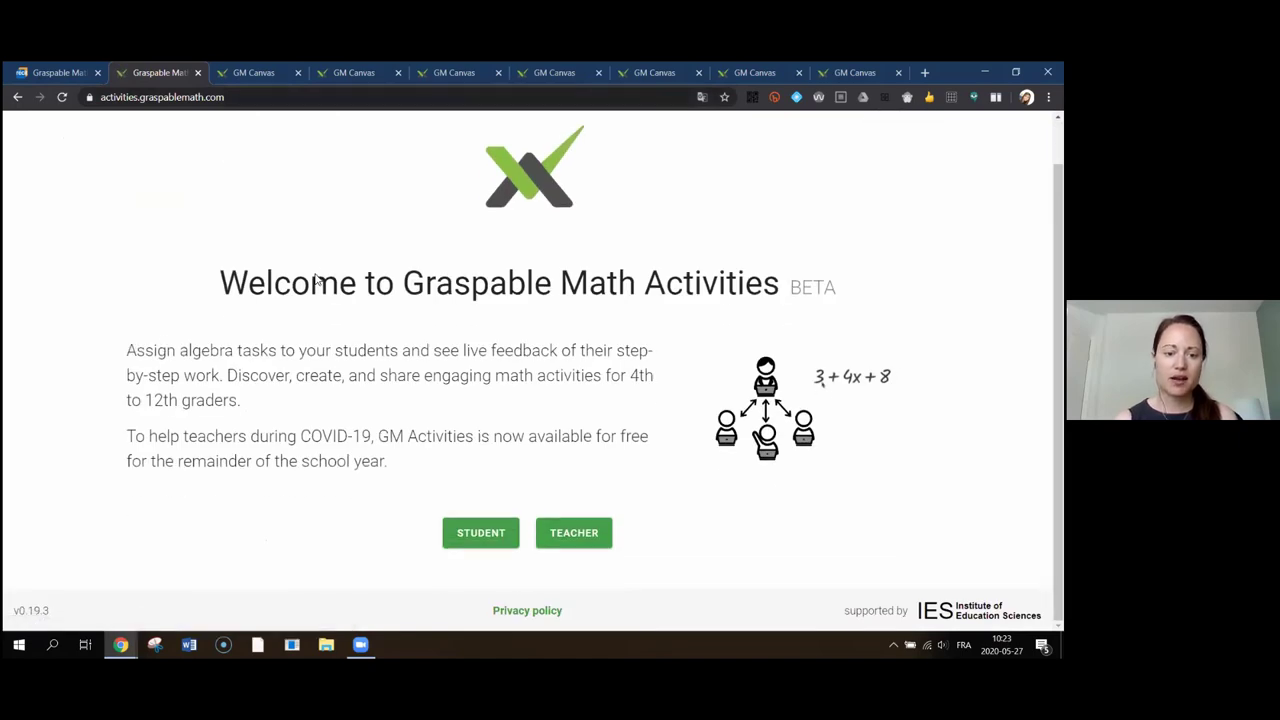
{"action": "left_click", "coordinate": [564, 535]}
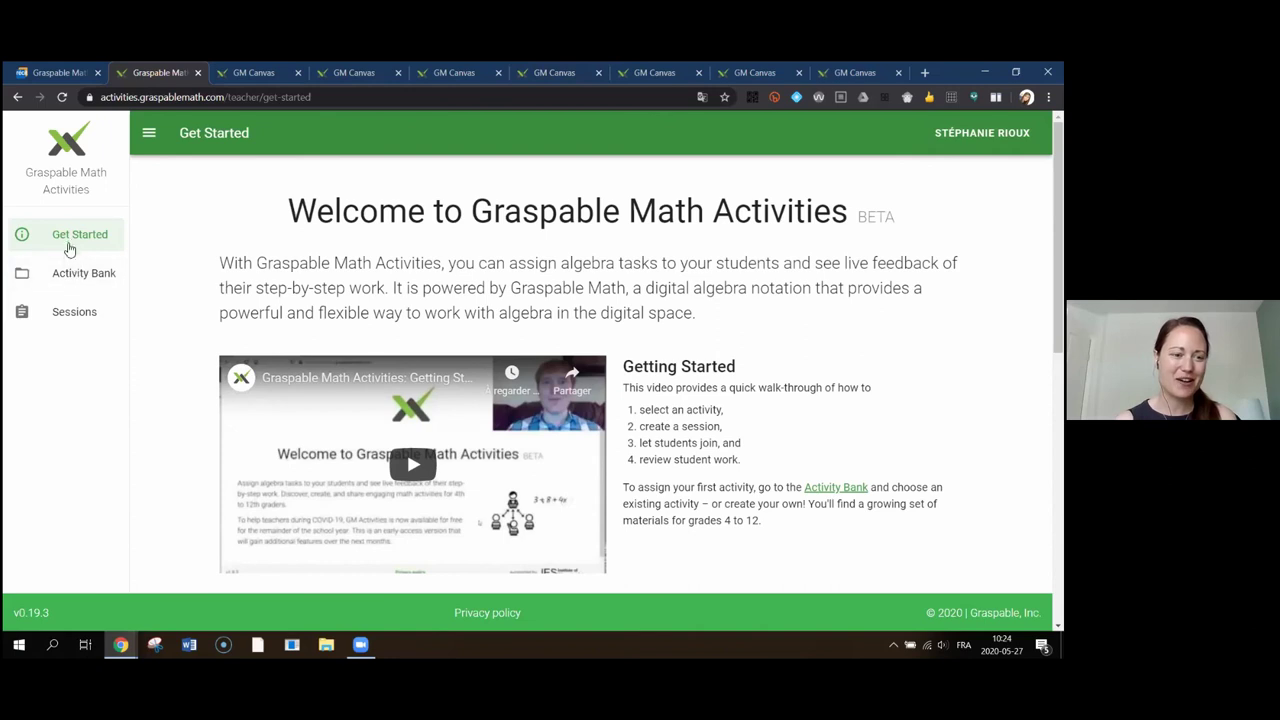
{"action": "left_click", "coordinate": [70, 278]}
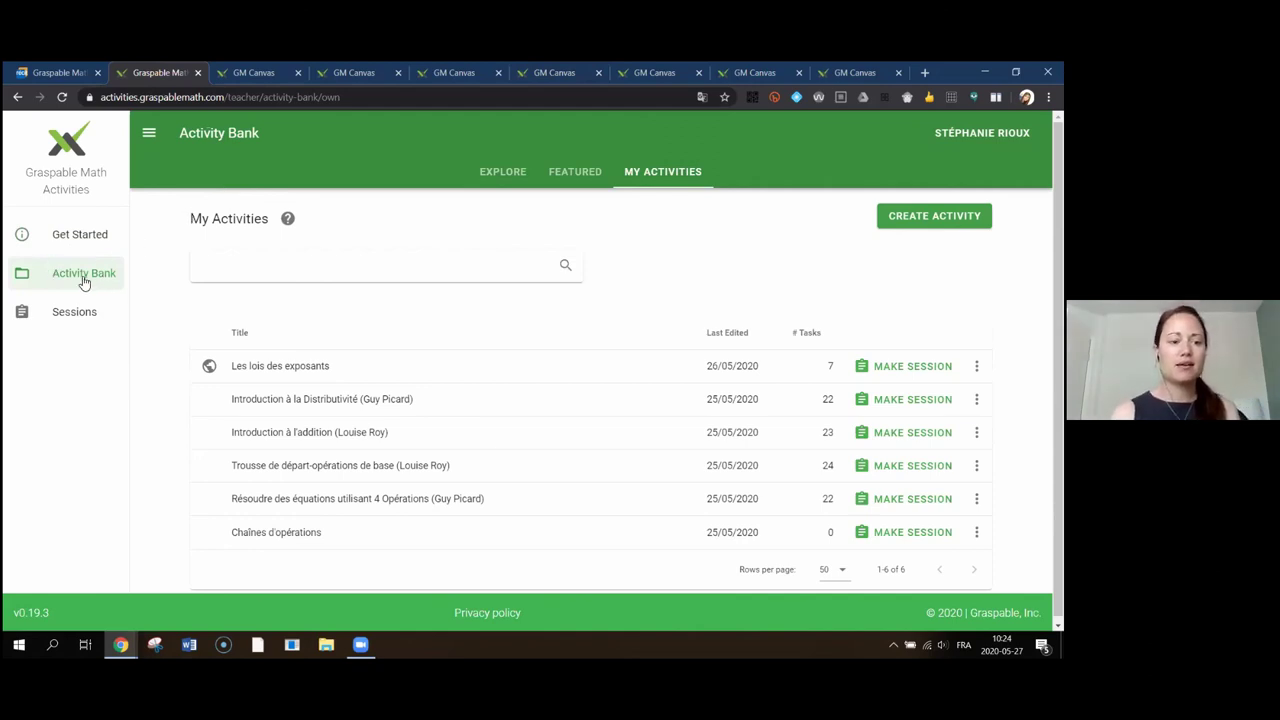
- Browse the public activities under Explore and examine the details of "Integers: What's My Sign? Addition and Subtraction (BR)"
{"action": "left_click", "coordinate": [503, 171]}
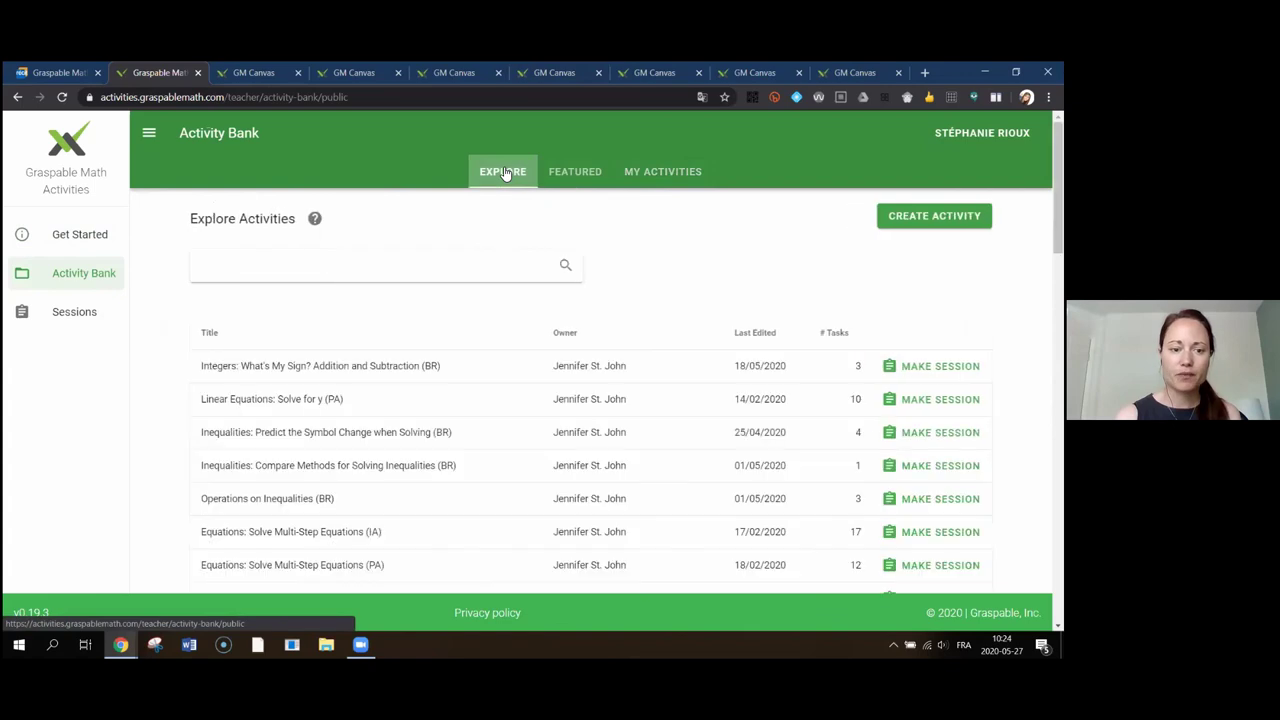
{"action": "scroll", "coordinate": [424, 196], "scroll_direction": "down", "scroll_amount": 1}
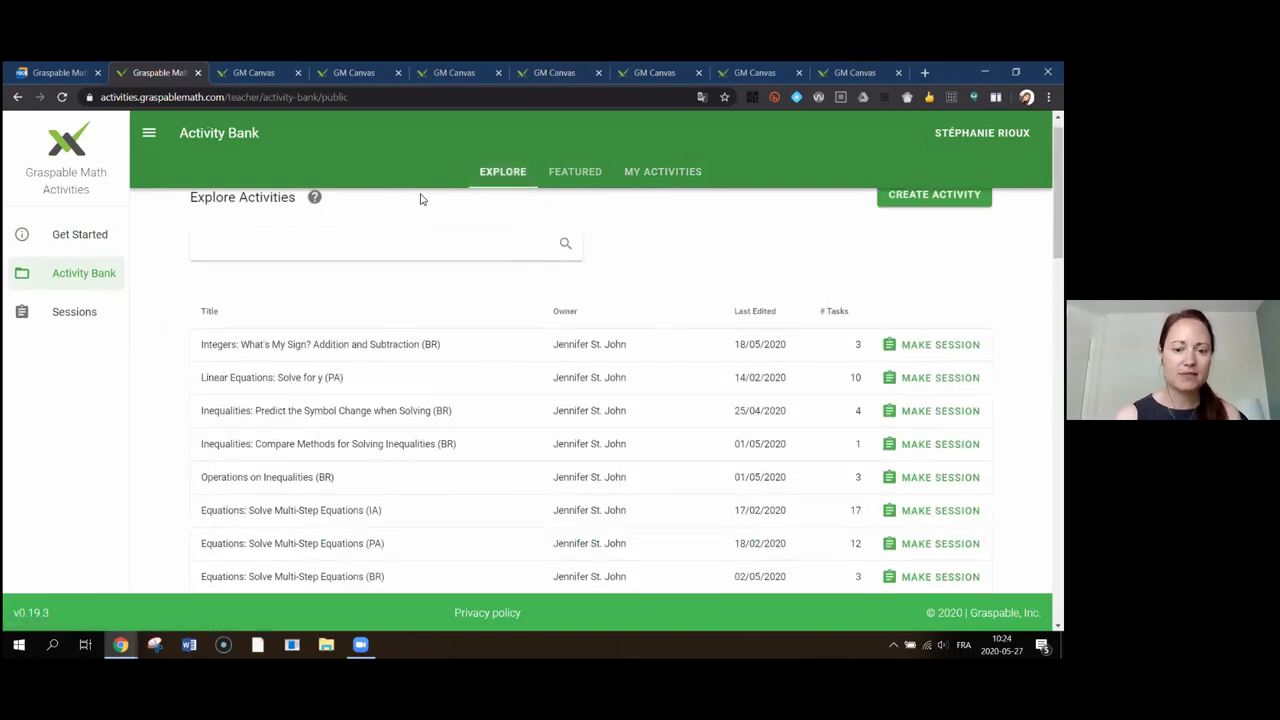
{"action": "scroll", "coordinate": [402, 334], "scroll_direction": "down", "scroll_amount": 1}
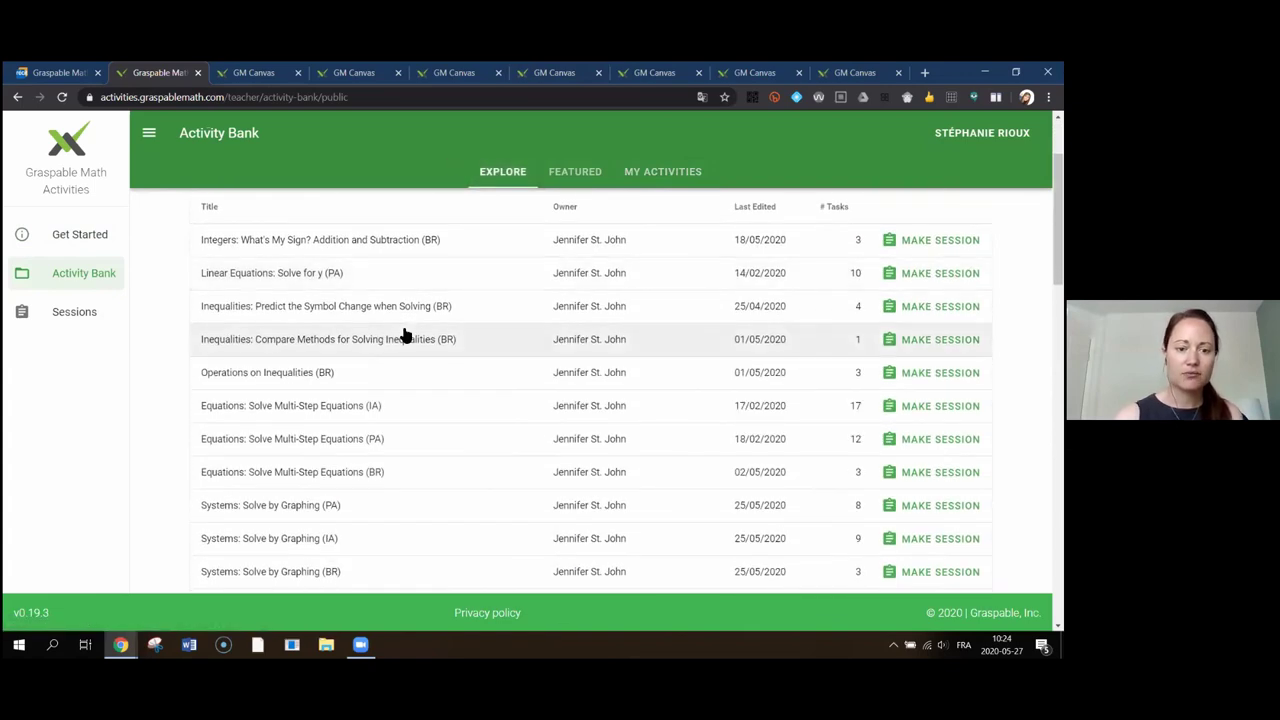
{"action": "scroll", "coordinate": [411, 330], "scroll_direction": "down", "scroll_amount": 7}
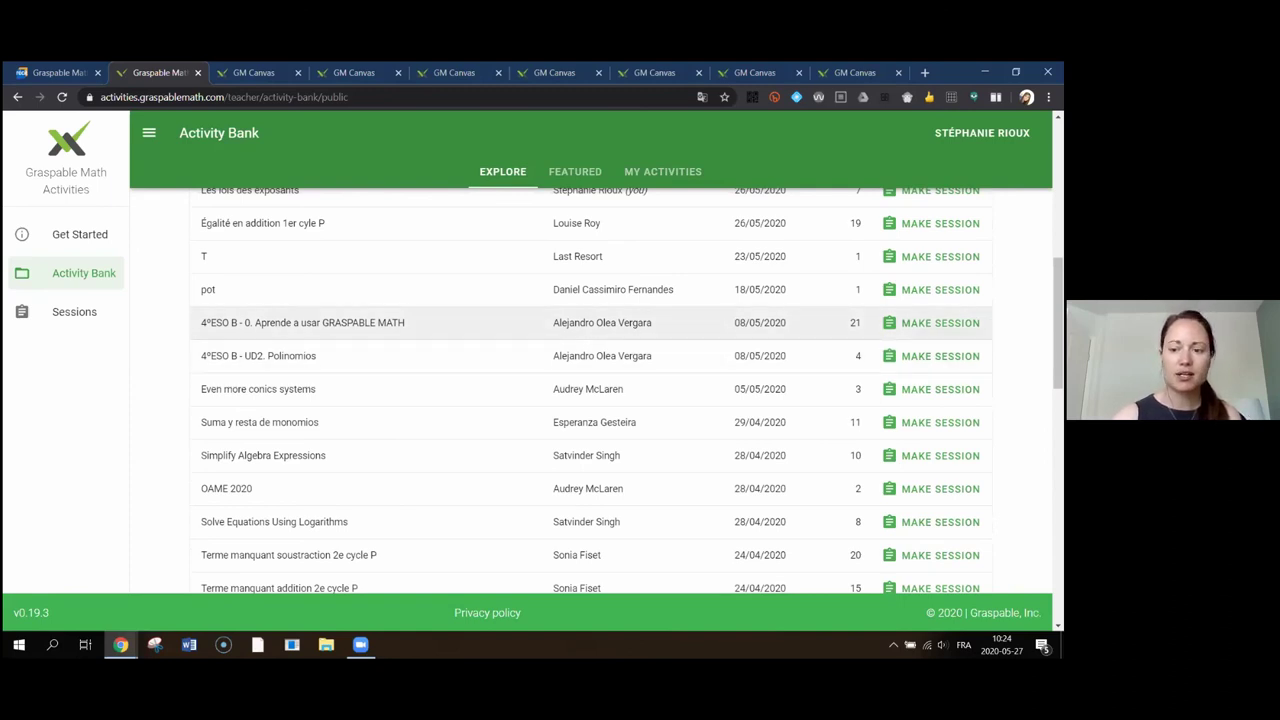
{"action": "scroll", "coordinate": [590, 390], "scroll_direction": "up", "scroll_amount": 6}
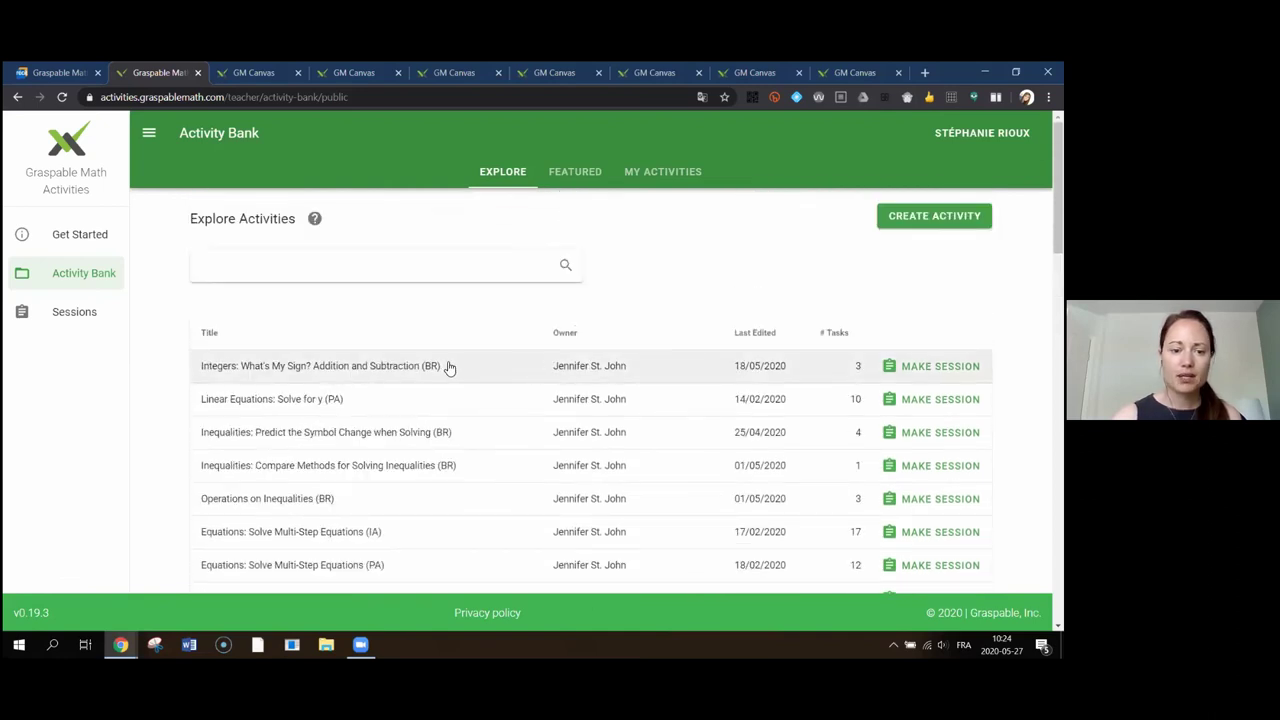
{"action": "left_click", "coordinate": [405, 368]}
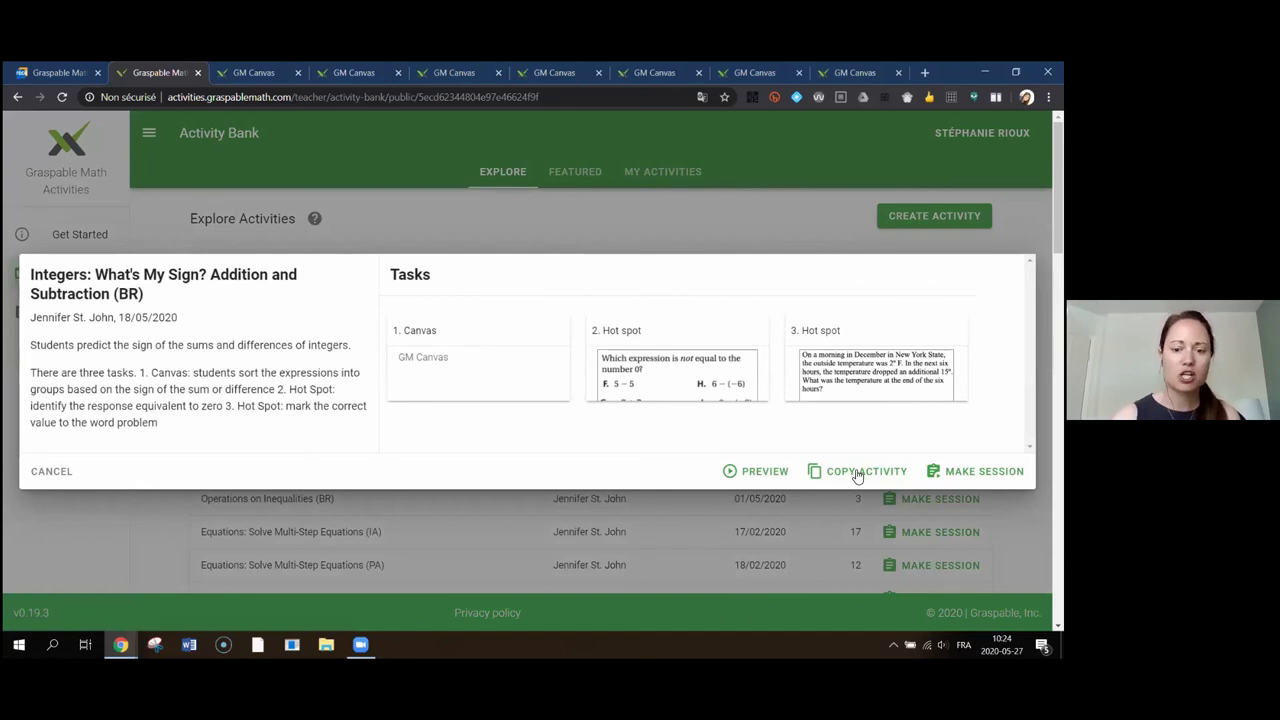
{"action": "left_click", "coordinate": [52, 474]}
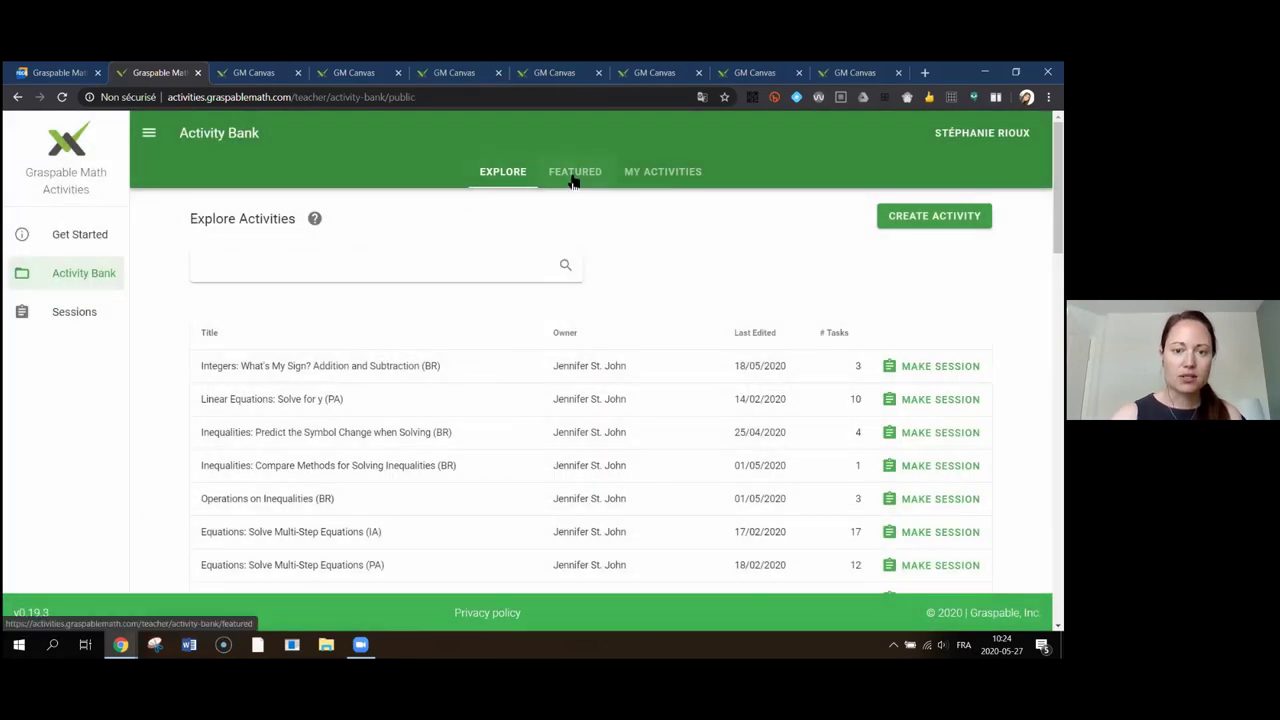
- Look through the featured activities, including the teacher introduction and the independent work for students
{"action": "left_click", "coordinate": [574, 180]}
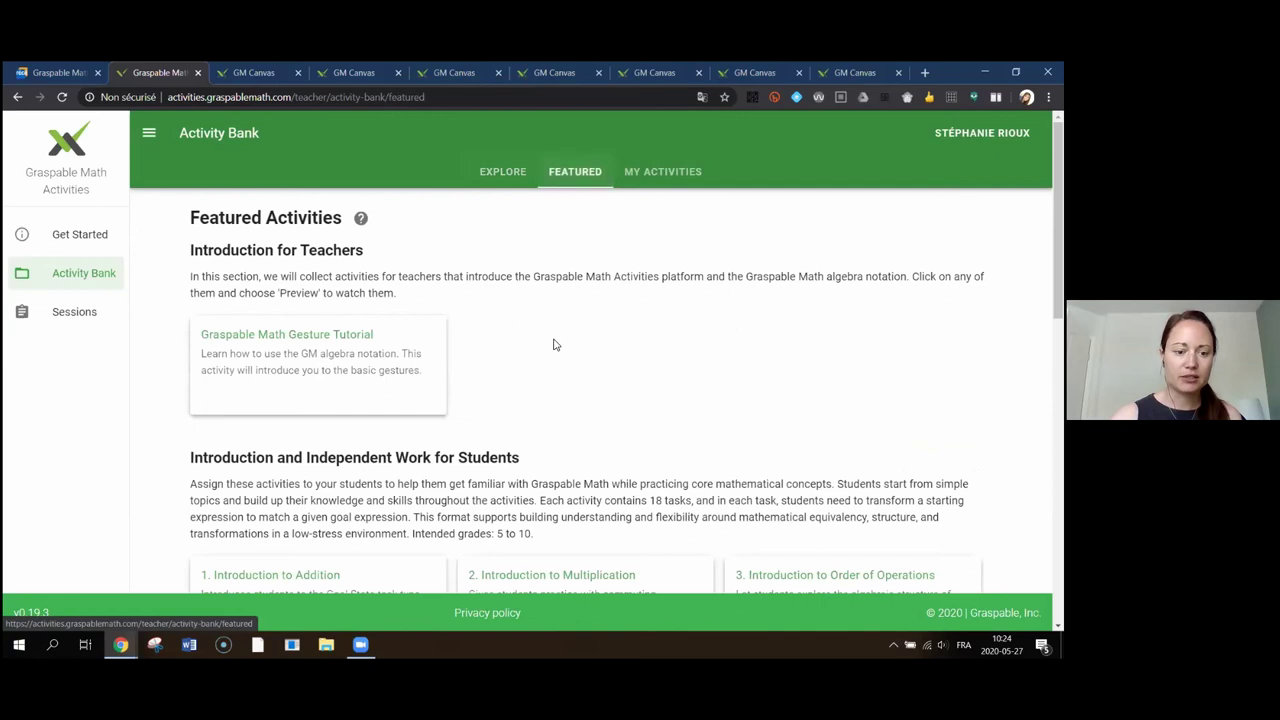
{"action": "scroll", "coordinate": [556, 344], "scroll_direction": "down", "scroll_amount": 1}
{"action": "scroll", "coordinate": [558, 344], "scroll_direction": "down", "scroll_amount": 4}
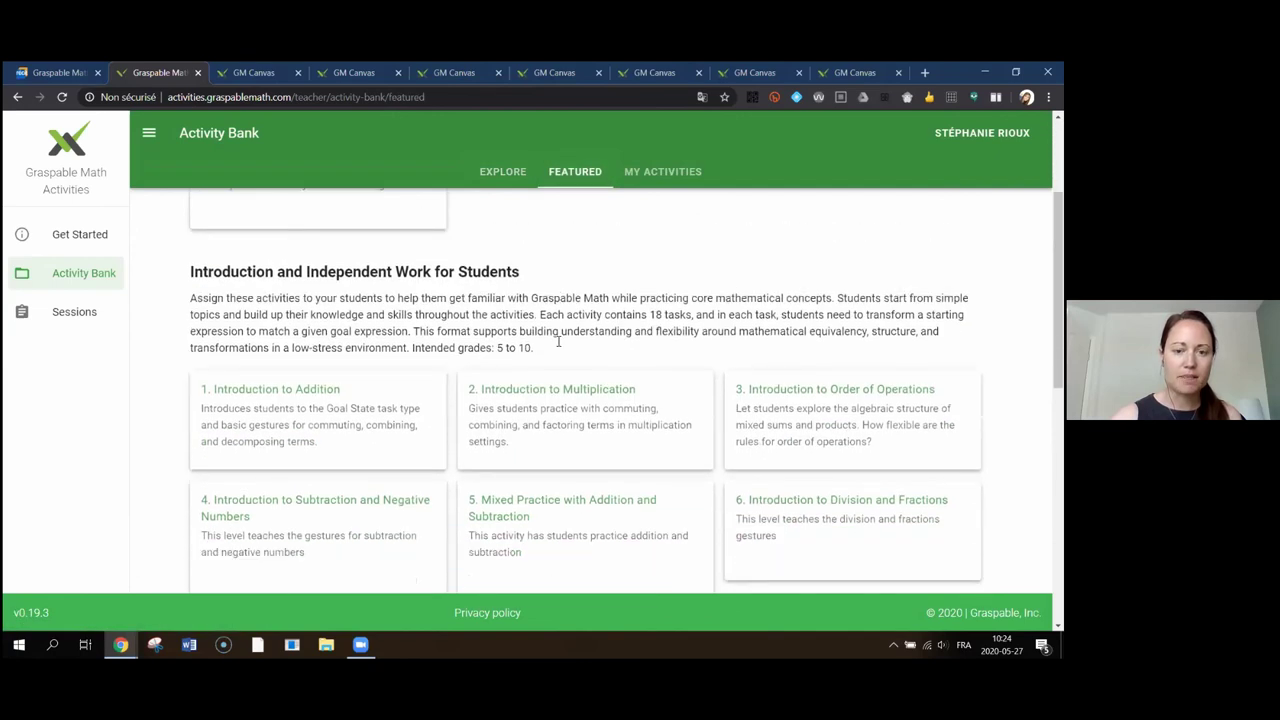
{"action": "scroll", "coordinate": [651, 172], "scroll_direction": "up", "scroll_amount": 3}
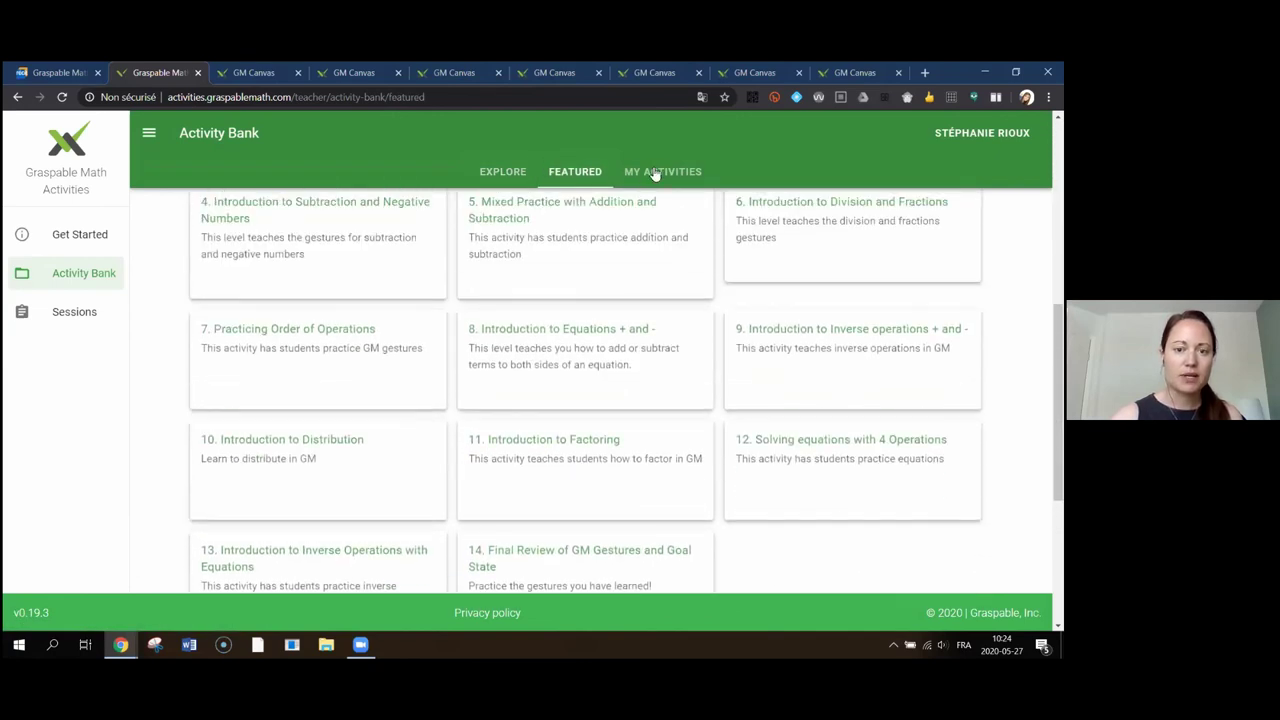
{"action": "scroll", "coordinate": [655, 174], "scroll_direction": "up", "scroll_amount": 3}
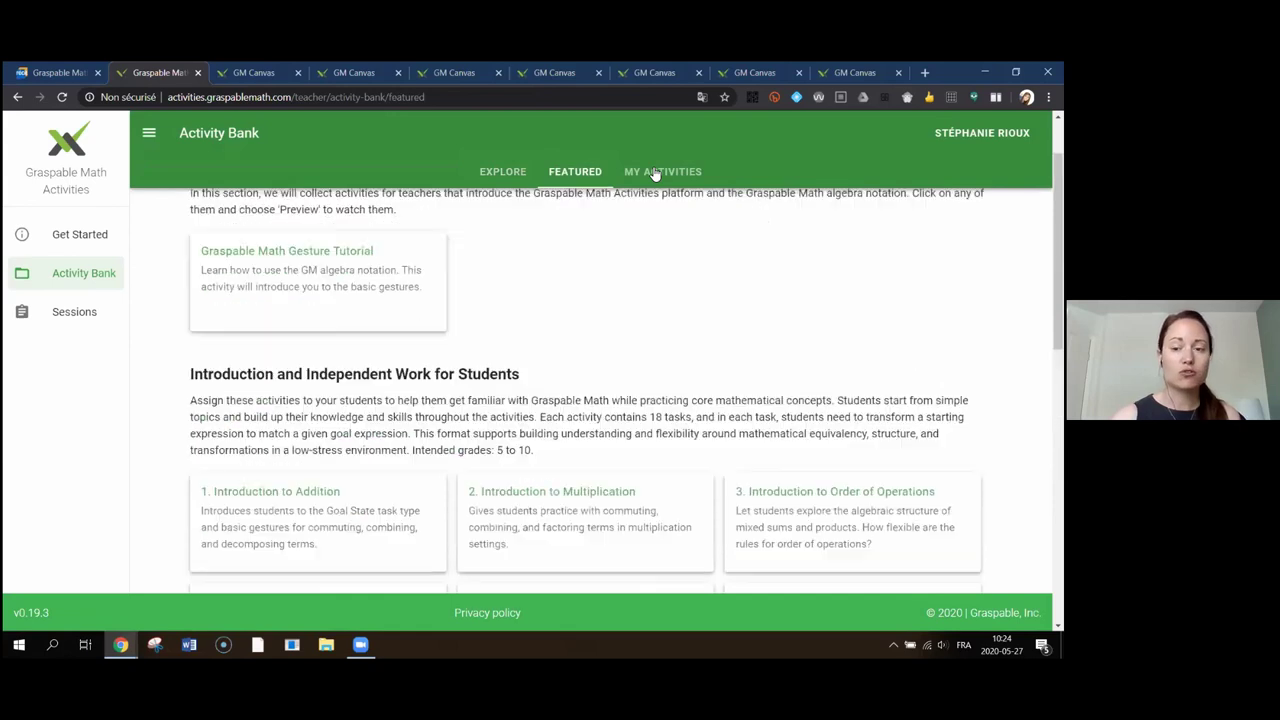
- Create a live session from the personal activity "Les lois des exposants"
{"action": "left_click", "coordinate": [652, 172]}
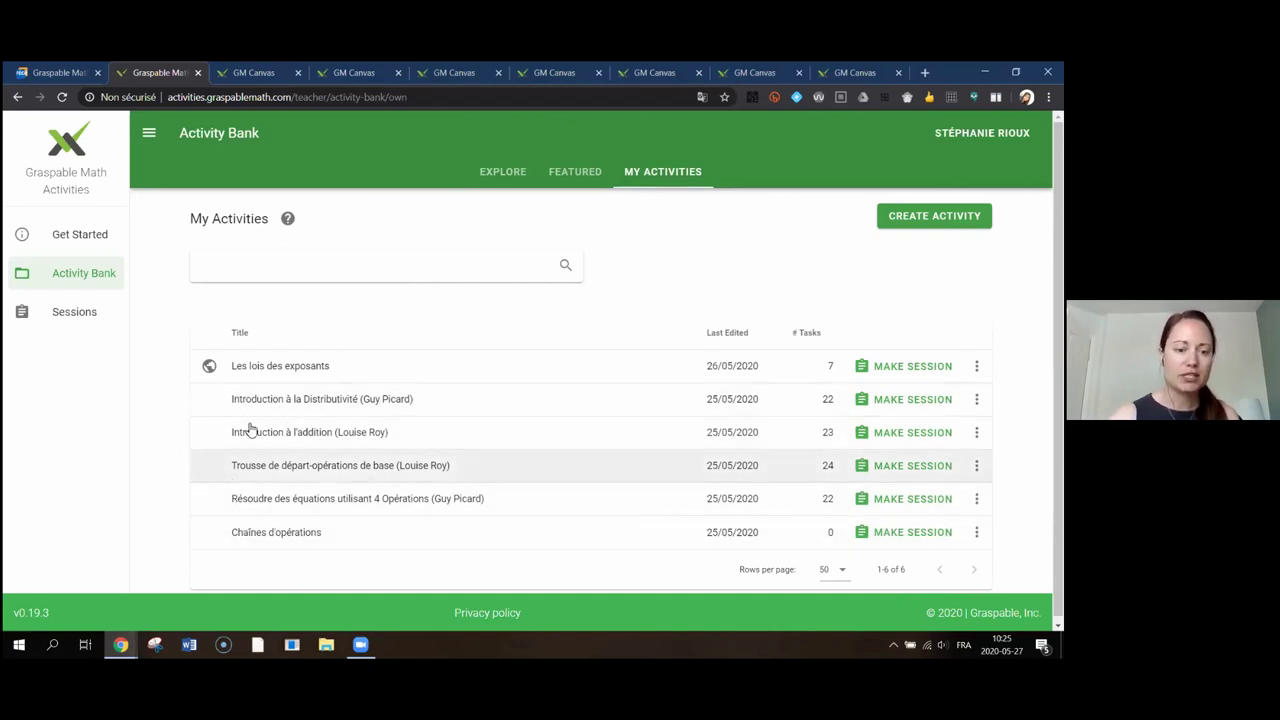
{"action": "mouse_move", "coordinate": [208, 368]}
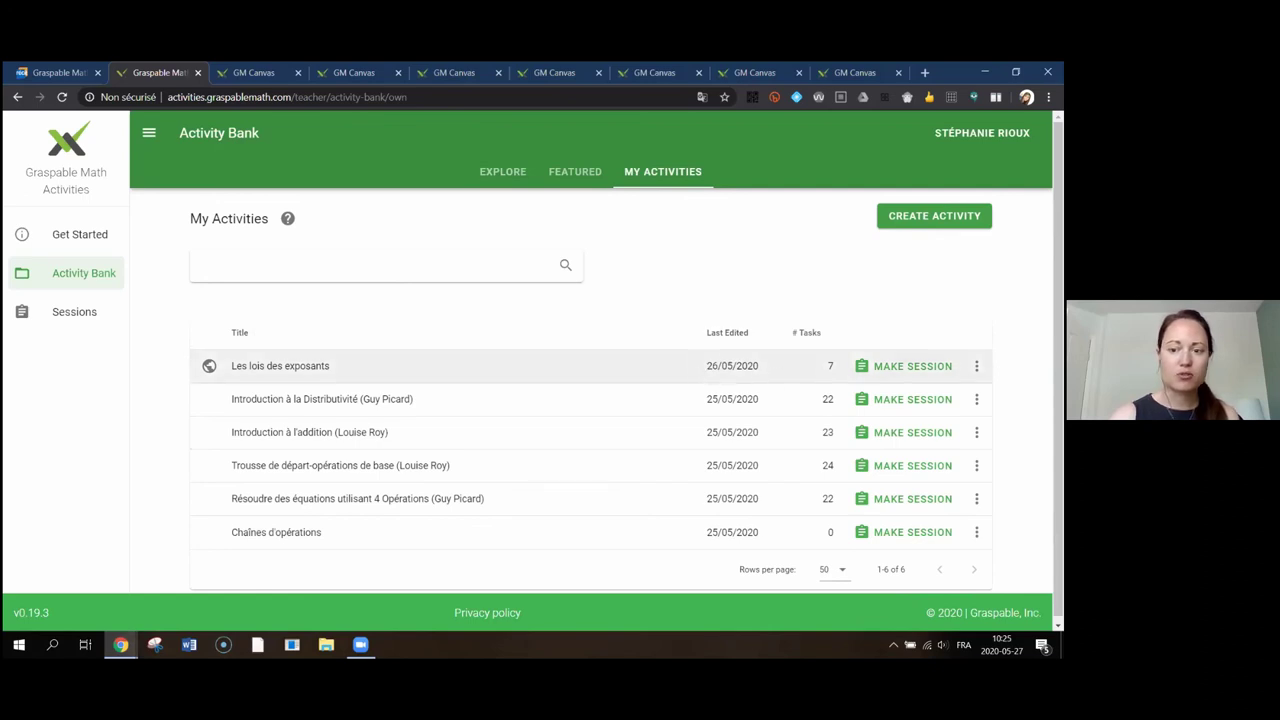
{"action": "left_click", "coordinate": [910, 366]}
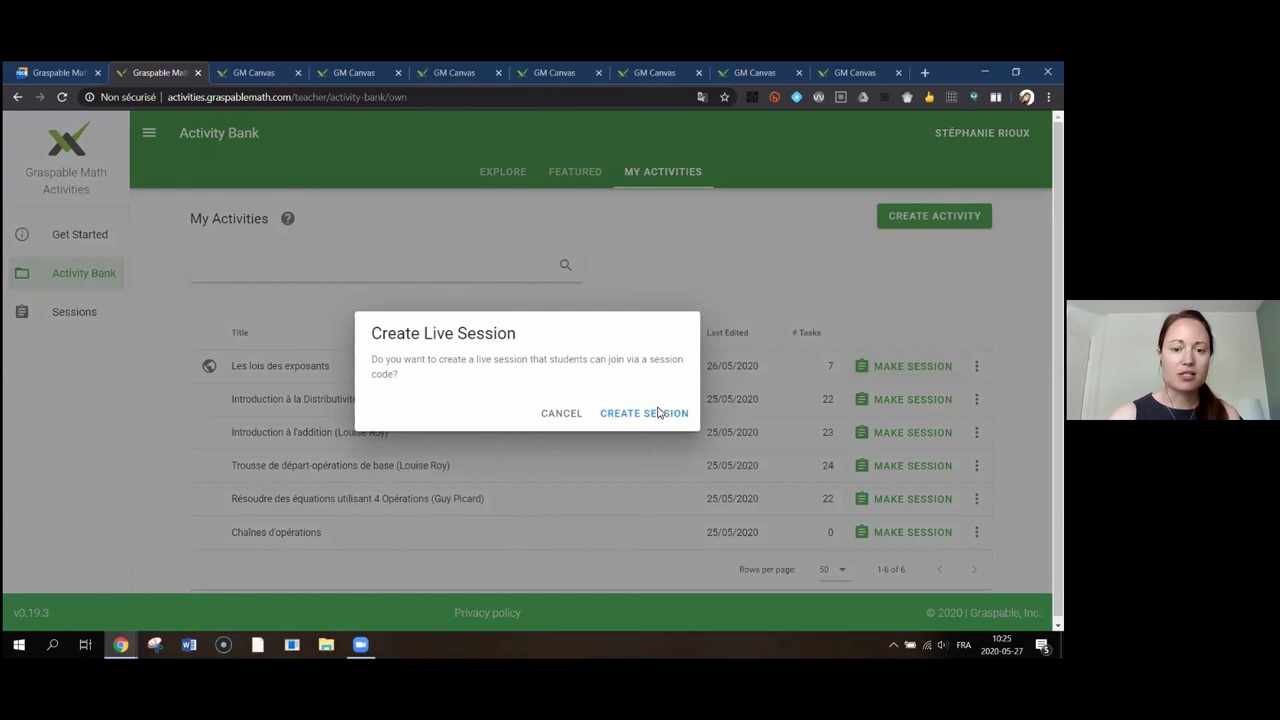
{"action": "left_click", "coordinate": [658, 413]}
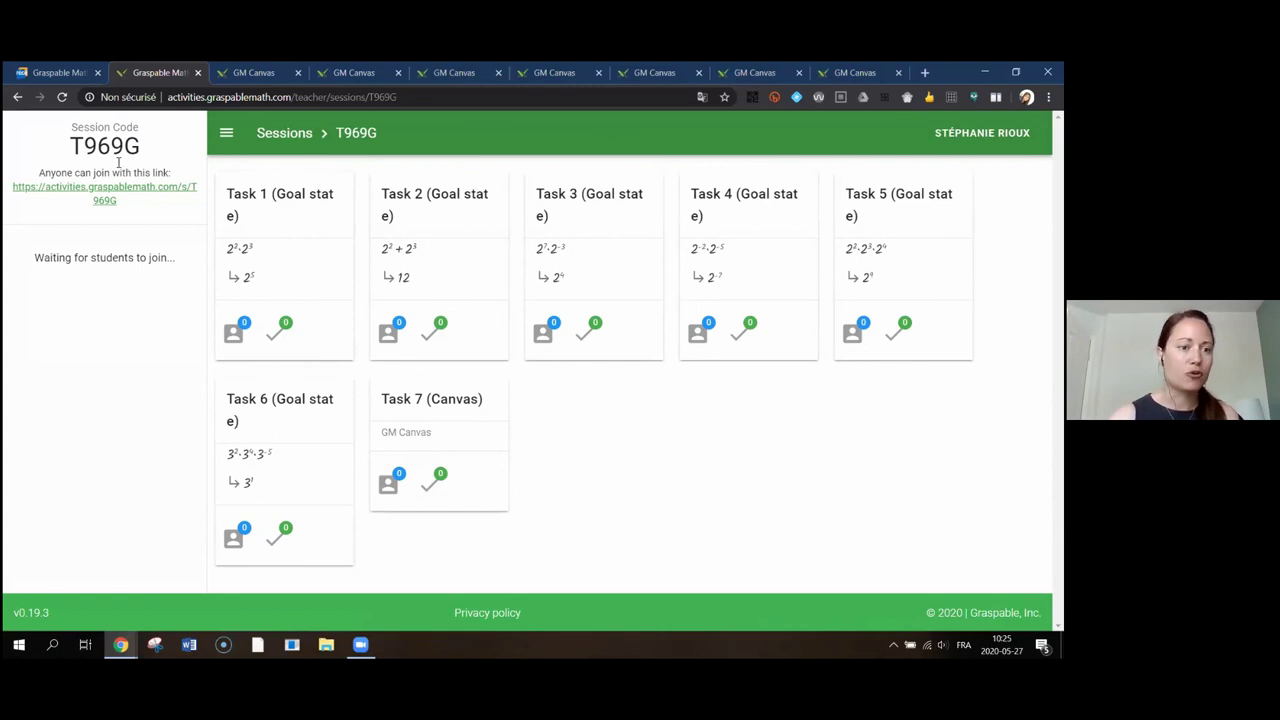
- Return to the personal activities and check the extra actions offered for "Les lois des exposants"
{"action": "left_click", "coordinate": [17, 97]}
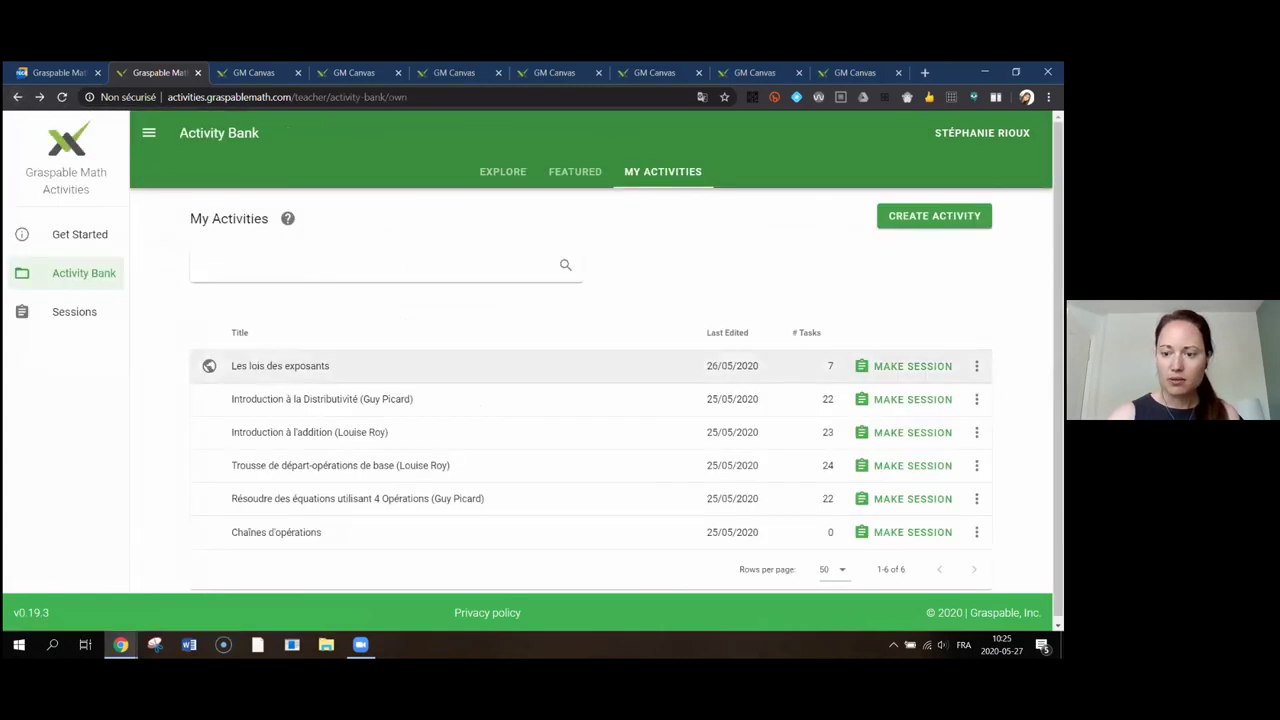
{"action": "left_click", "coordinate": [976, 366]}
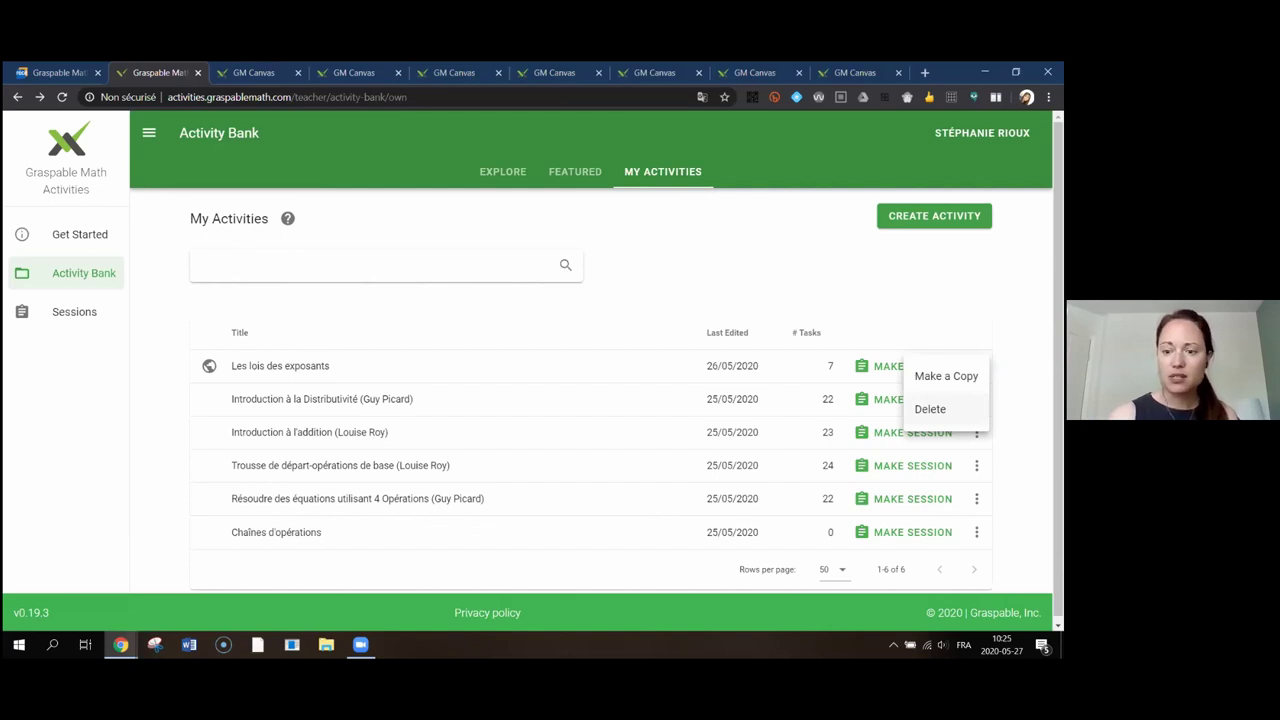
{"action": "left_click", "coordinate": [860, 330]}
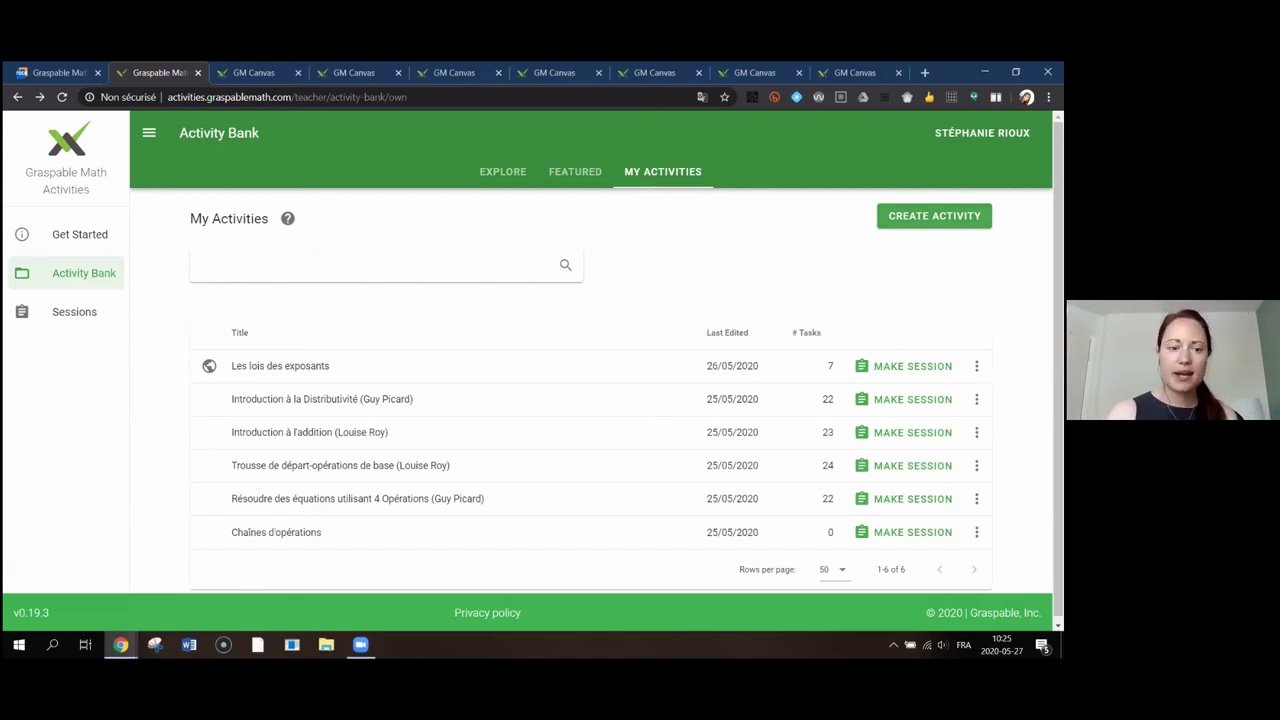
- Create a new activity titled "Test"
{"action": "left_click", "coordinate": [934, 216]}
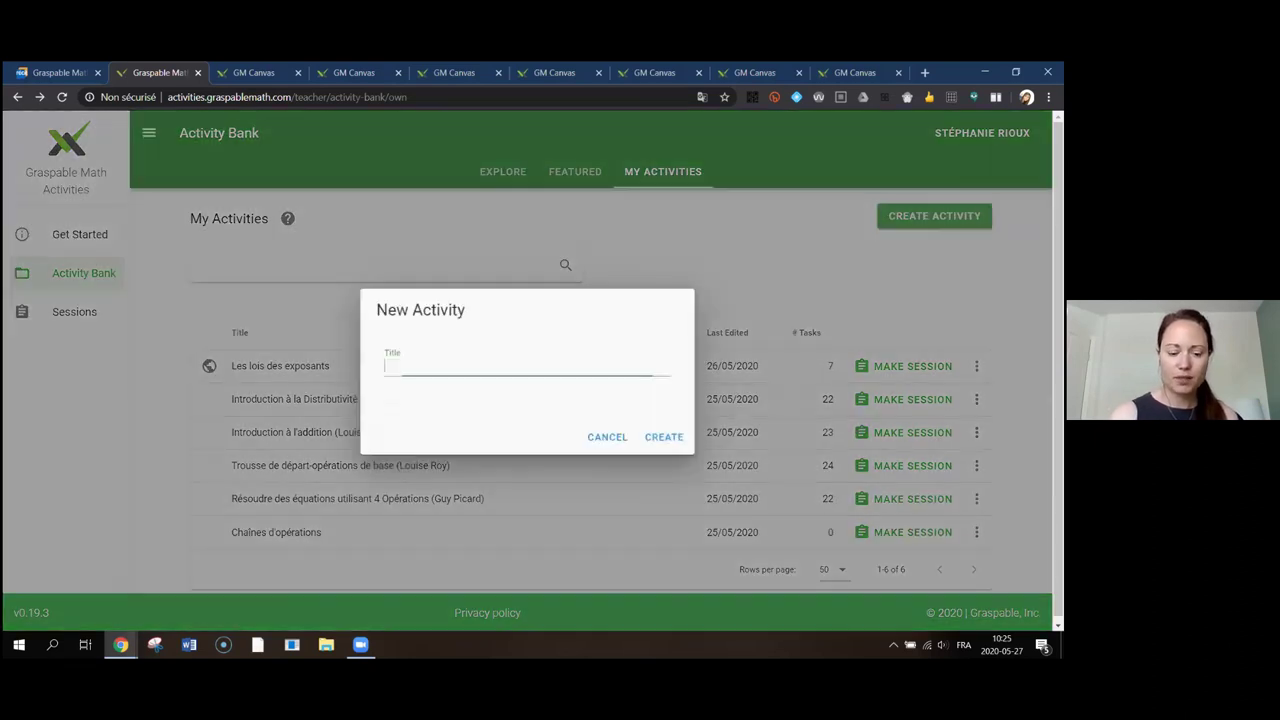
{"action": "type", "text": "Test"}
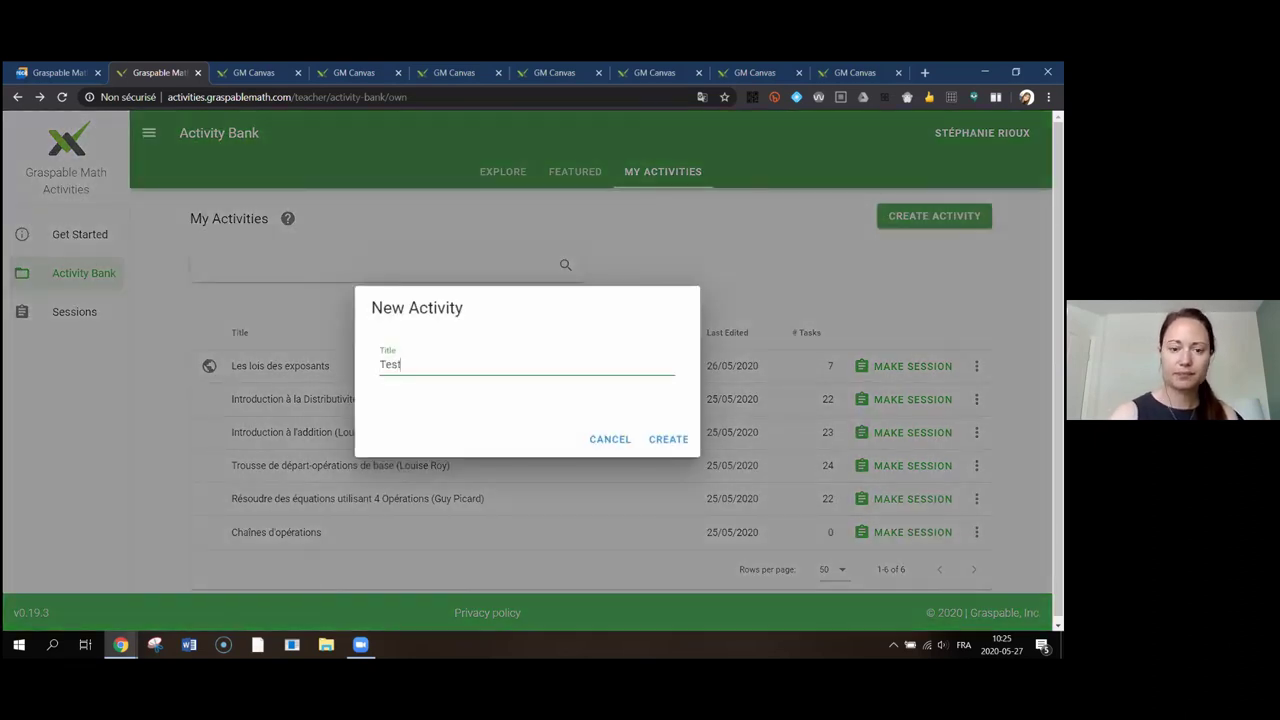
{"action": "key", "text": "Return"}
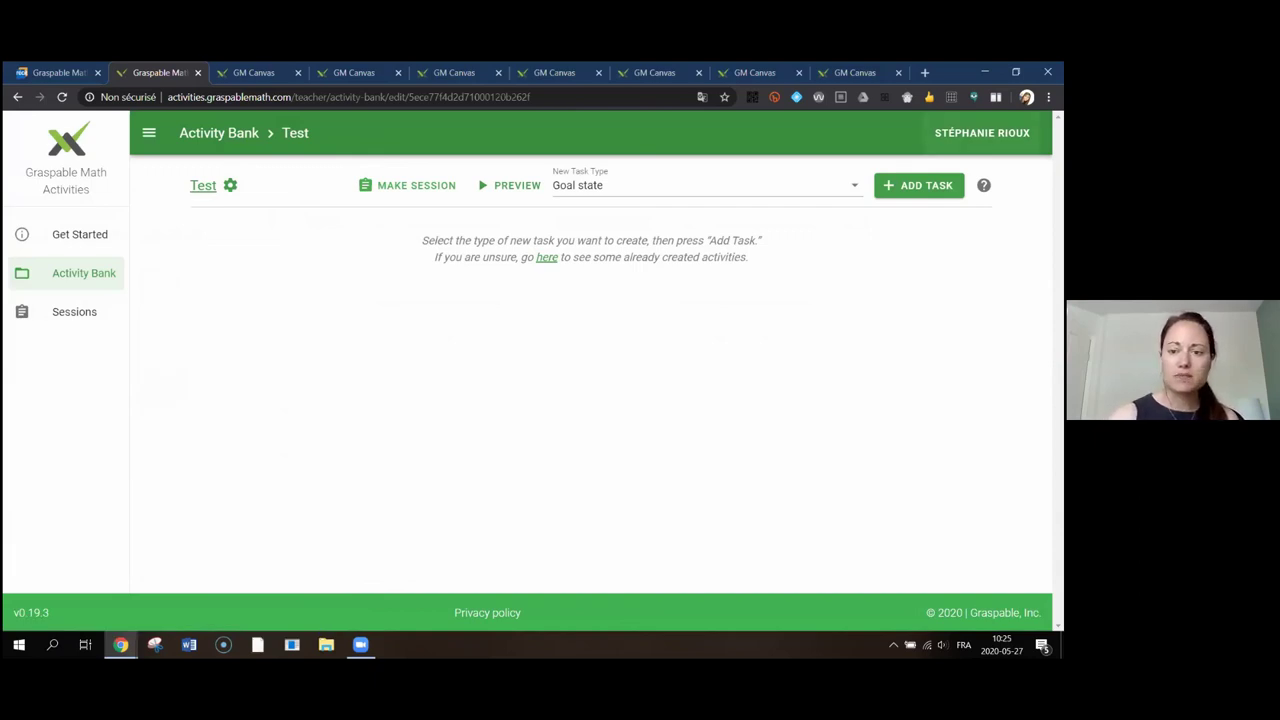
- Add two Multimedia tasks to the Test activity, leaving their content empty
{"action": "left_click", "coordinate": [857, 190]}
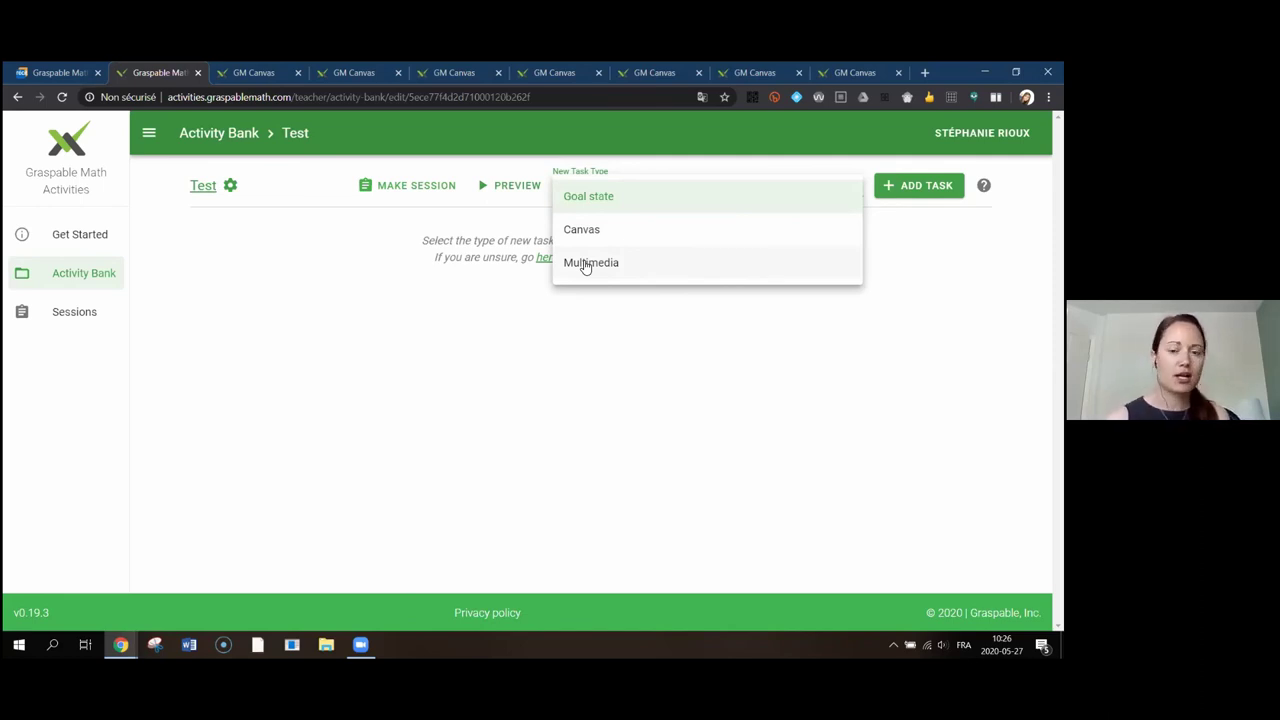
{"action": "left_click", "coordinate": [585, 264]}
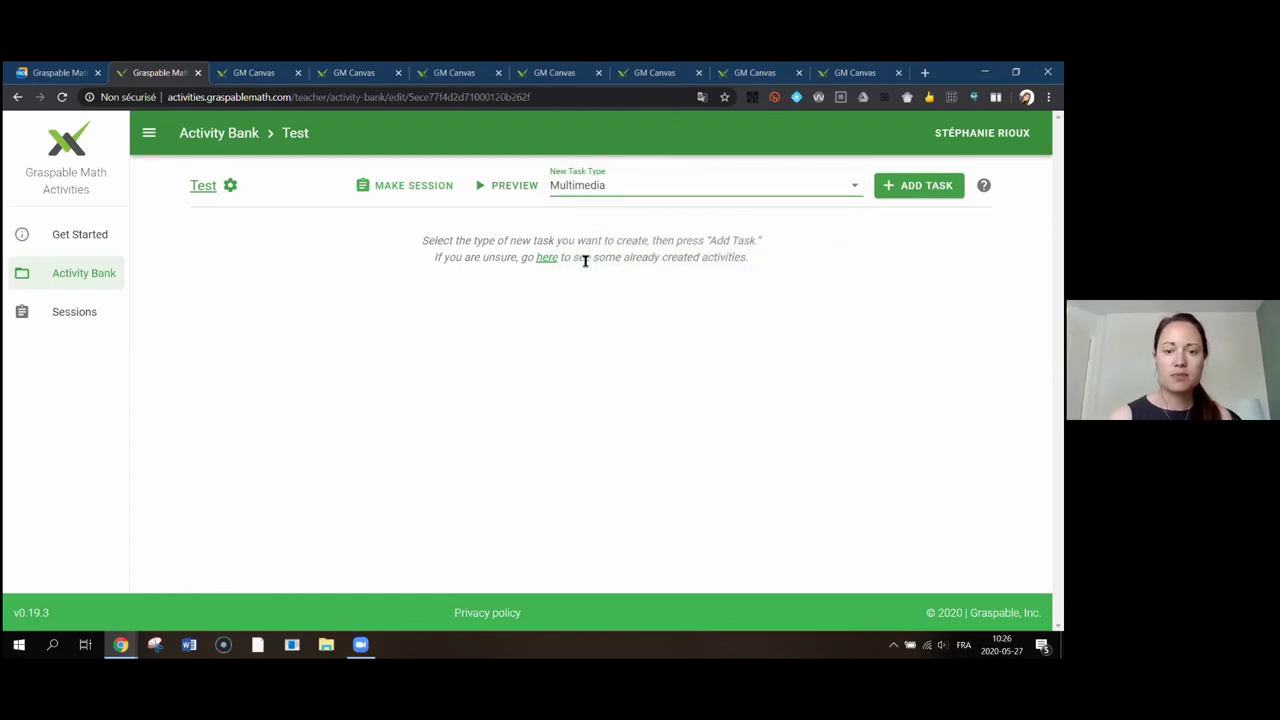
{"action": "left_click", "coordinate": [918, 185]}
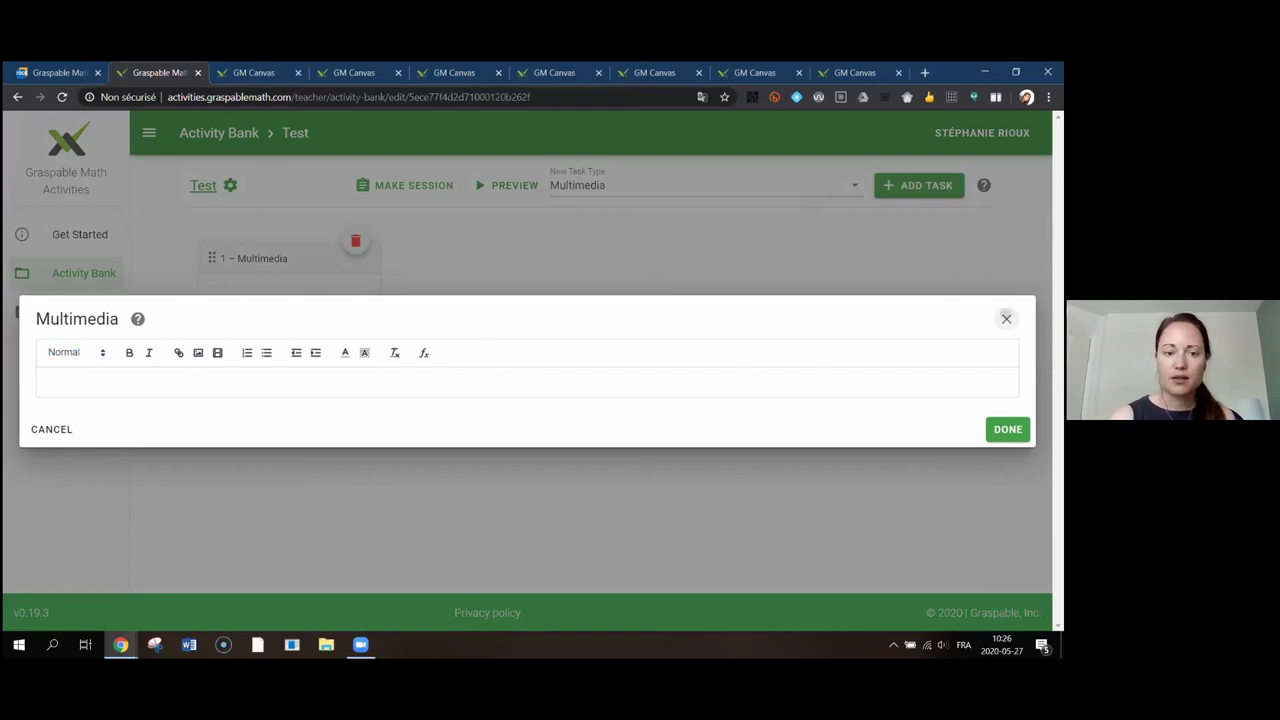
{"action": "left_click", "coordinate": [1006, 318]}
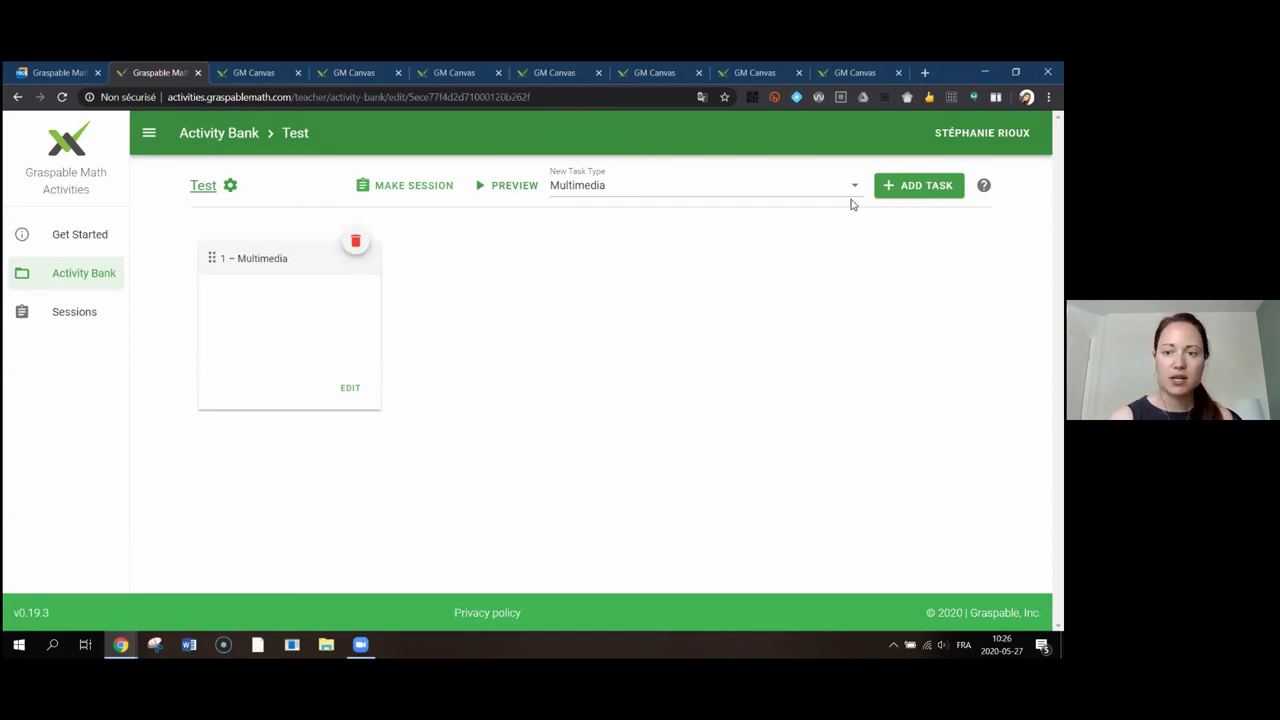
{"action": "left_click", "coordinate": [919, 185]}
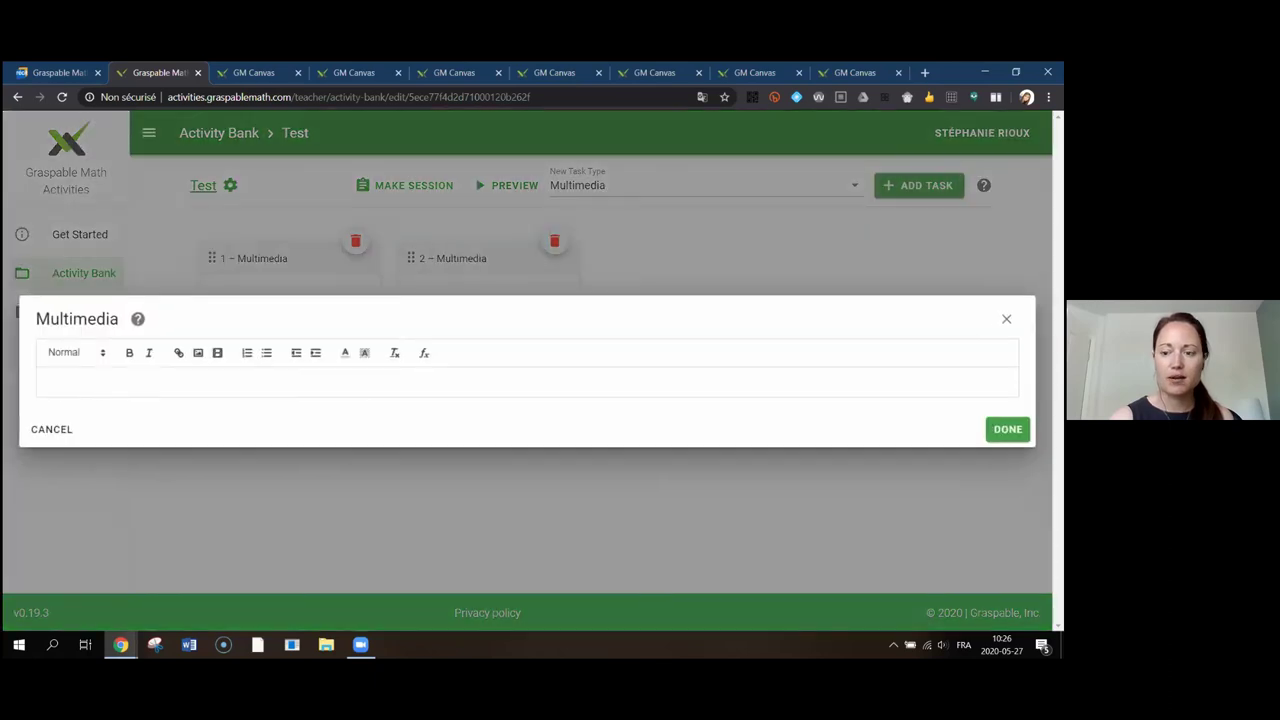
{"action": "left_click", "coordinate": [1008, 429]}
- Add a Canvas task to the Test activity, leaving its canvas and default student instructions as they are
{"action": "left_click", "coordinate": [853, 186]}
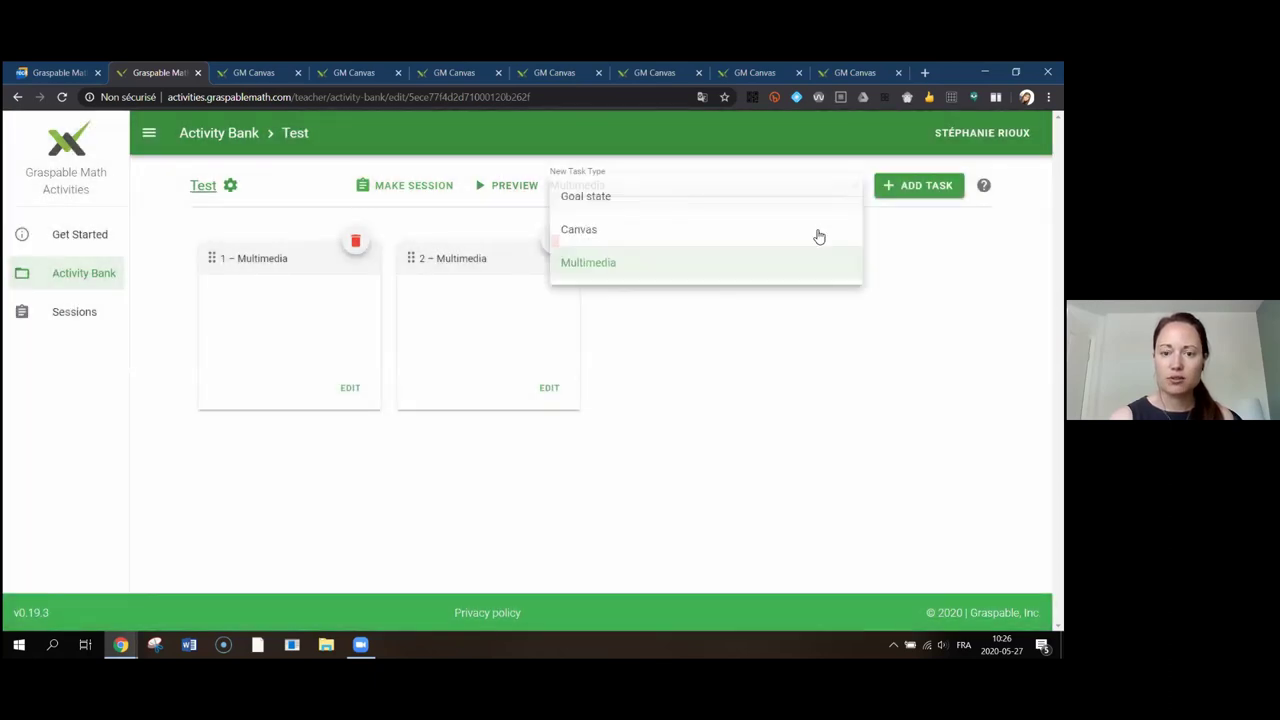
{"action": "left_click", "coordinate": [818, 230]}
{"action": "left_click", "coordinate": [919, 185]}
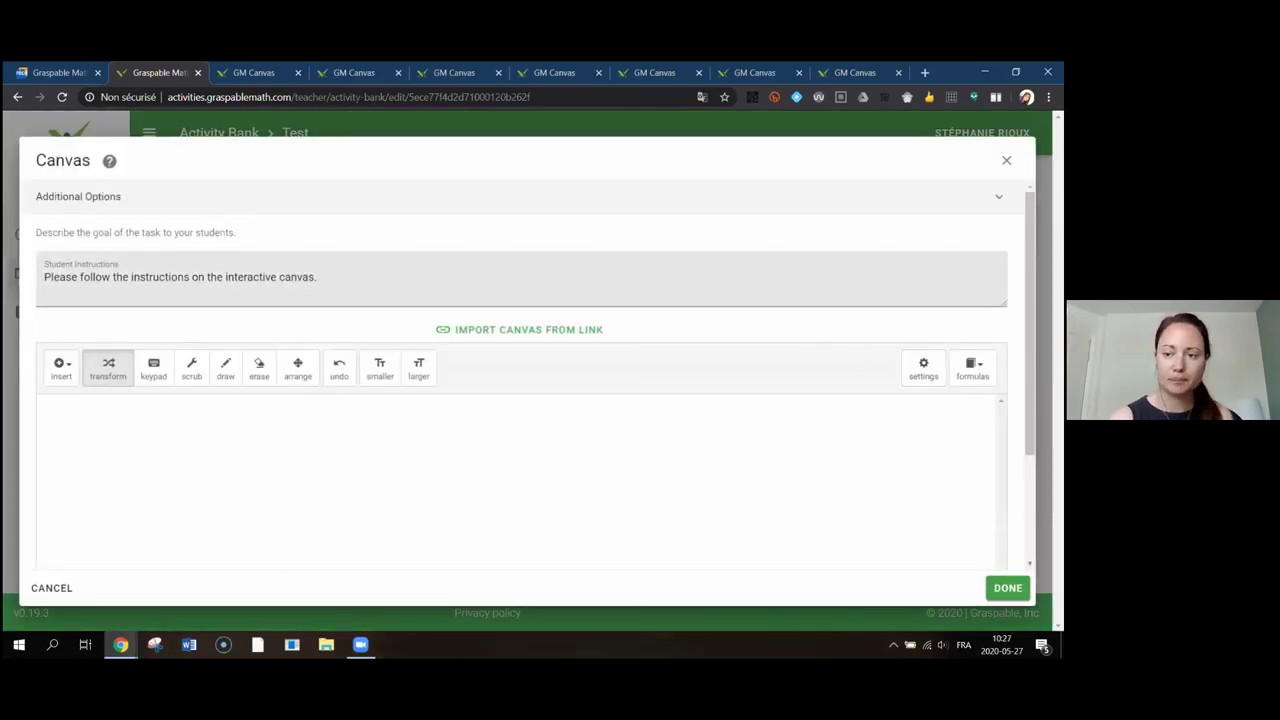
{"action": "left_click", "coordinate": [1006, 160]}
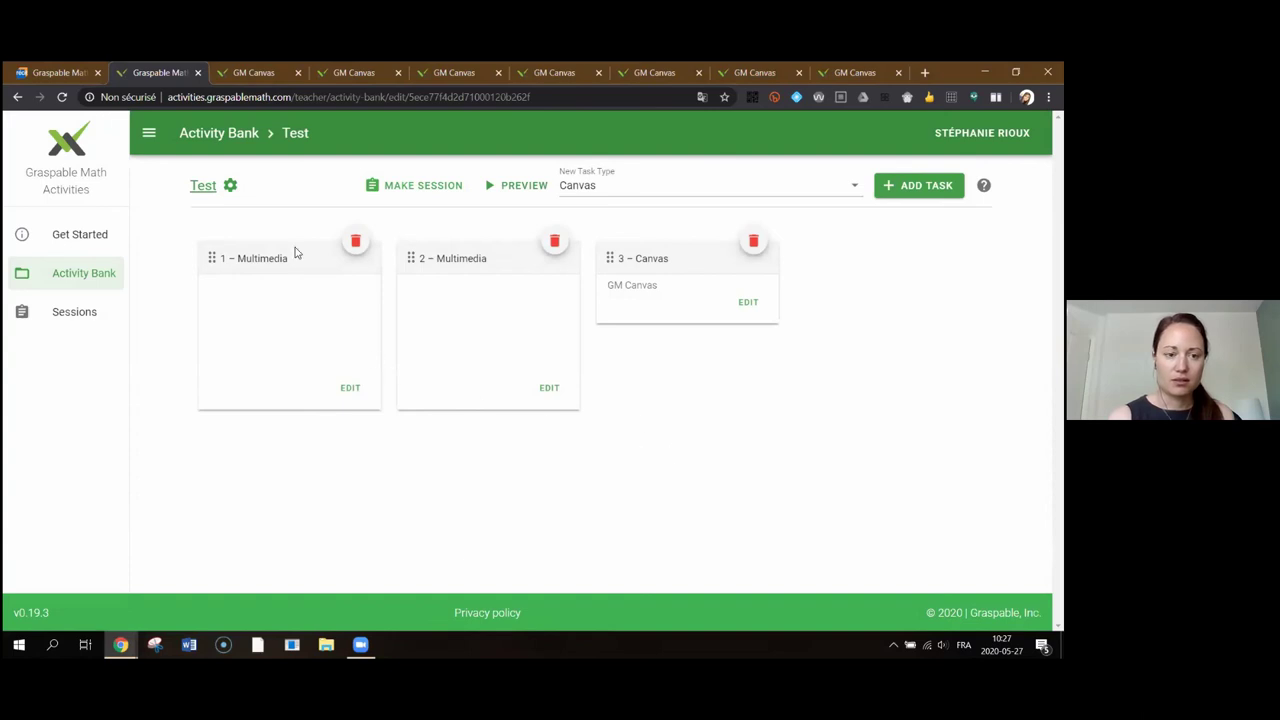
- Review the Test activity's settings for public sharing, title and descriptions, and open the list of sessions
{"action": "left_click", "coordinate": [230, 188]}
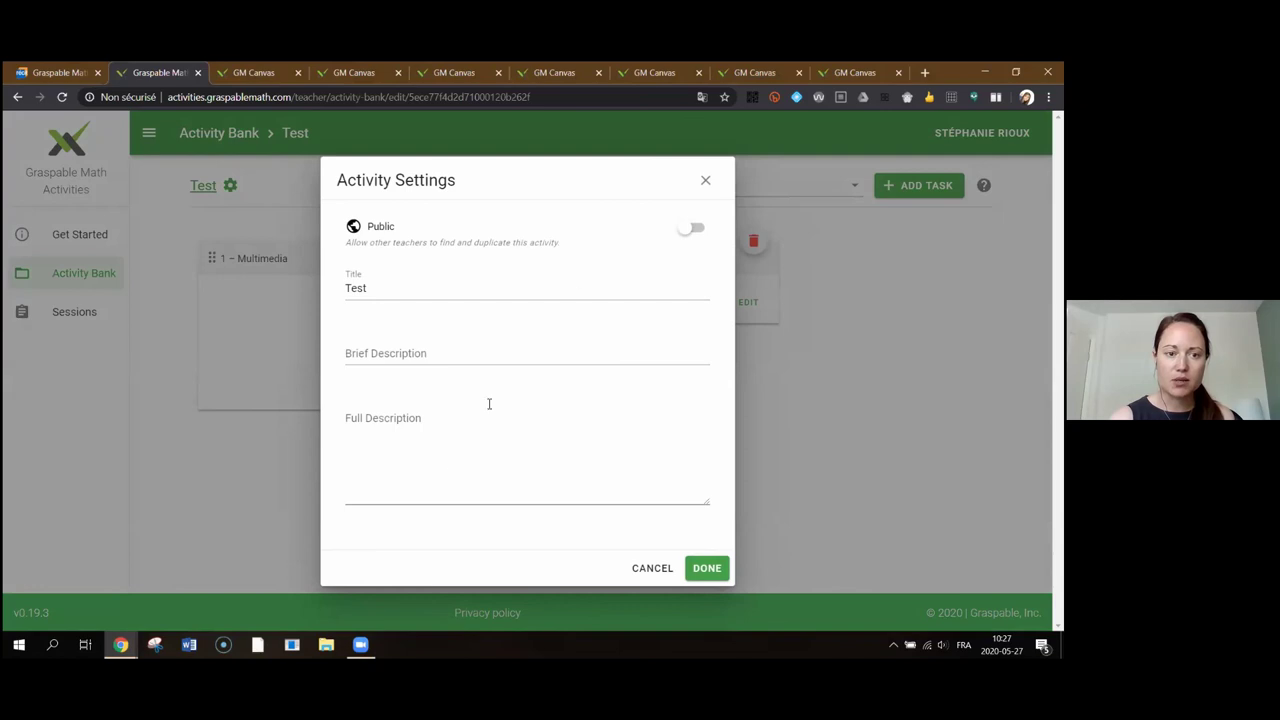
{"action": "left_click", "coordinate": [706, 181]}
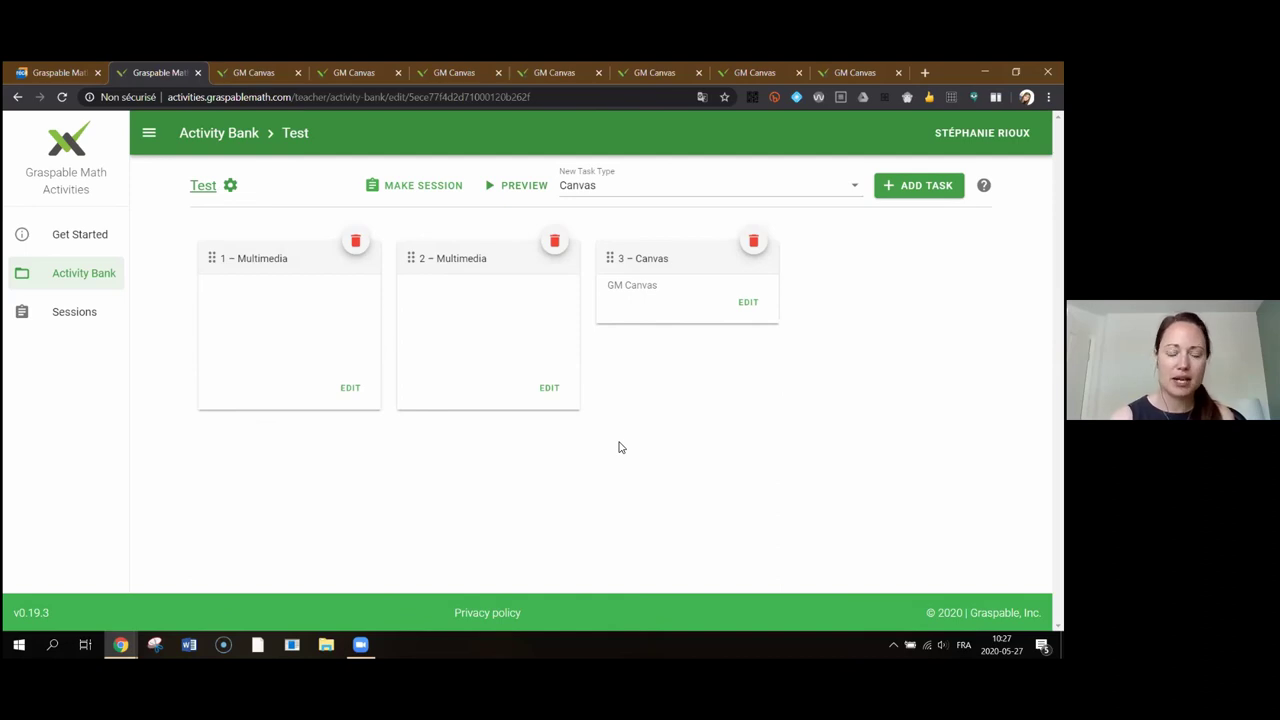
{"action": "left_click", "coordinate": [66, 314]}
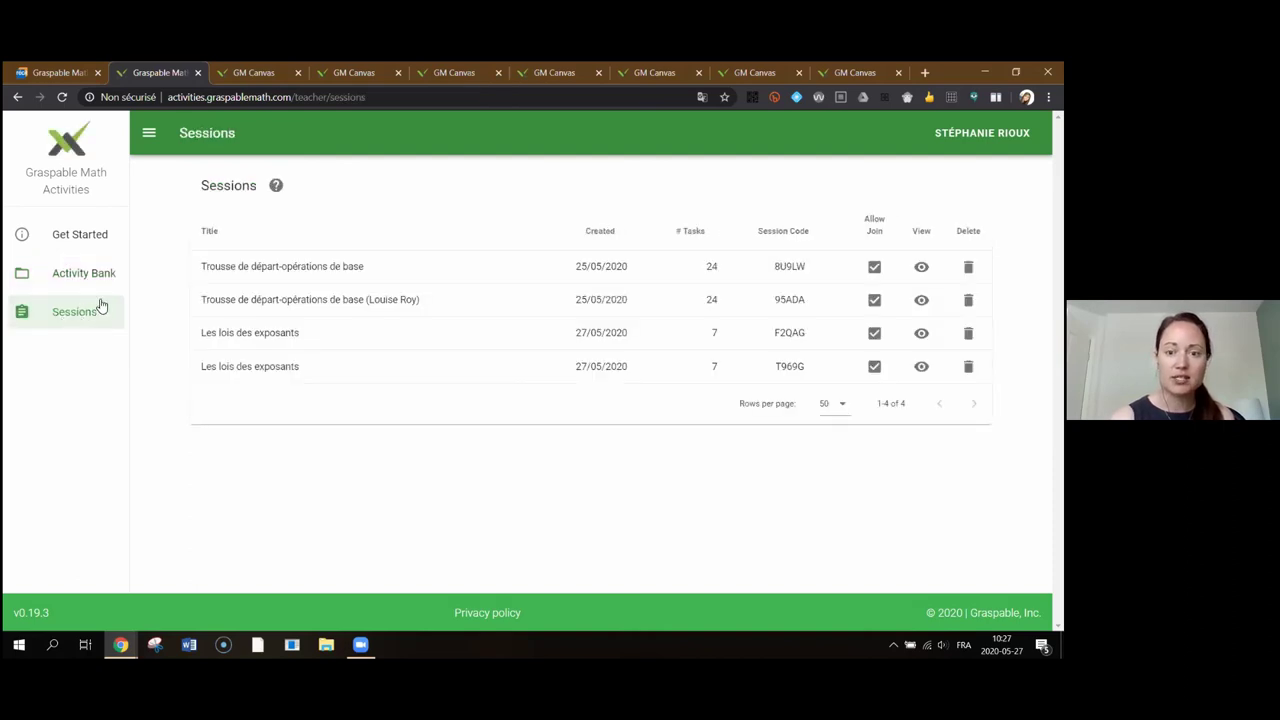